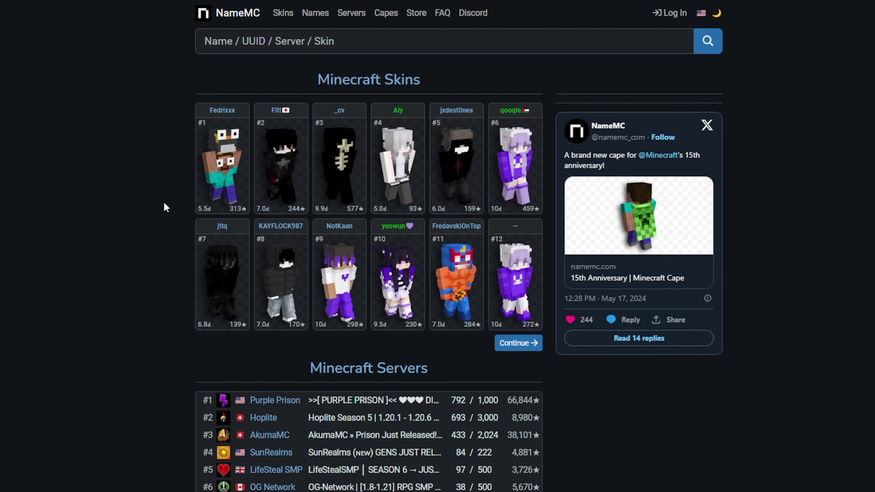
Open NameMC's Skins gallery, view the New and then Random skin listings, and select the search box
{"action": "scroll", "coordinate": [165, 204], "scroll_direction": "down", "scroll_amount": 3}
{"action": "scroll", "coordinate": [165, 206], "scroll_direction": "up", "scroll_amount": 3}
{"action": "scroll", "coordinate": [162, 176], "scroll_direction": "down", "scroll_amount": 2}
{"action": "scroll", "coordinate": [162, 177], "scroll_direction": "up", "scroll_amount": 2}
{"action": "left_click", "coordinate": [287, 13]}
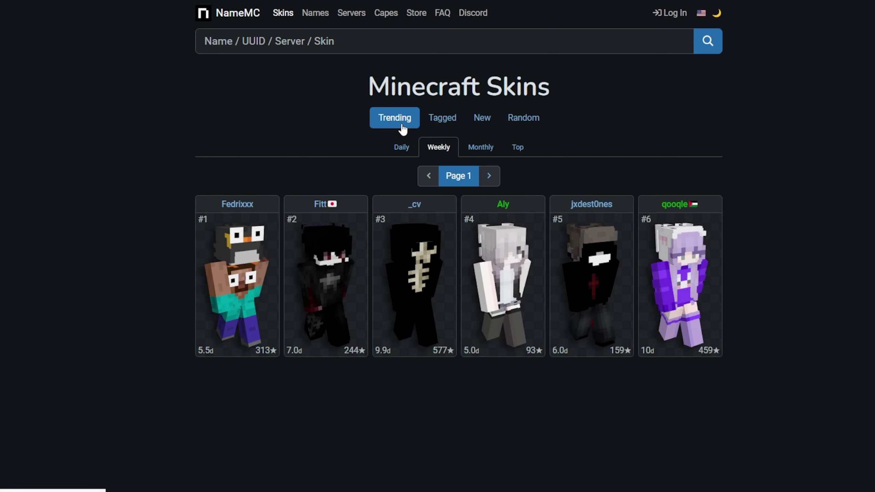
{"action": "left_click", "coordinate": [487, 119]}
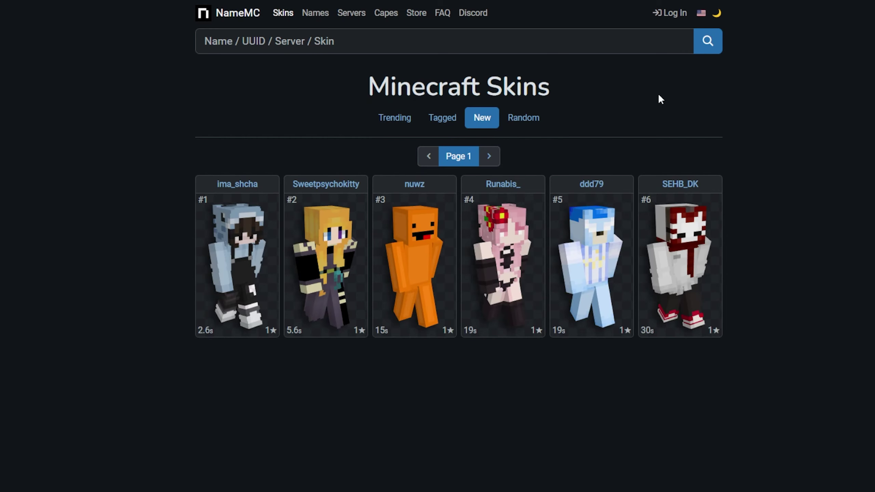
{"action": "left_click", "coordinate": [537, 121]}
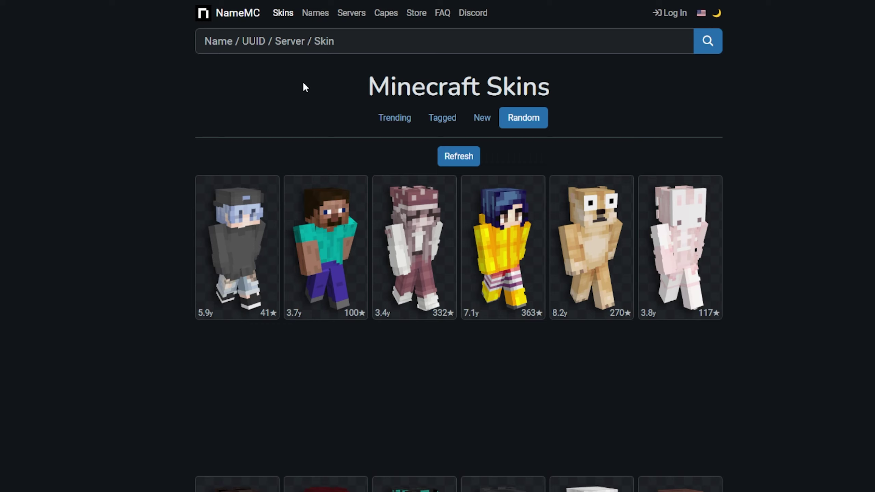
{"action": "left_click", "coordinate": [298, 42]}
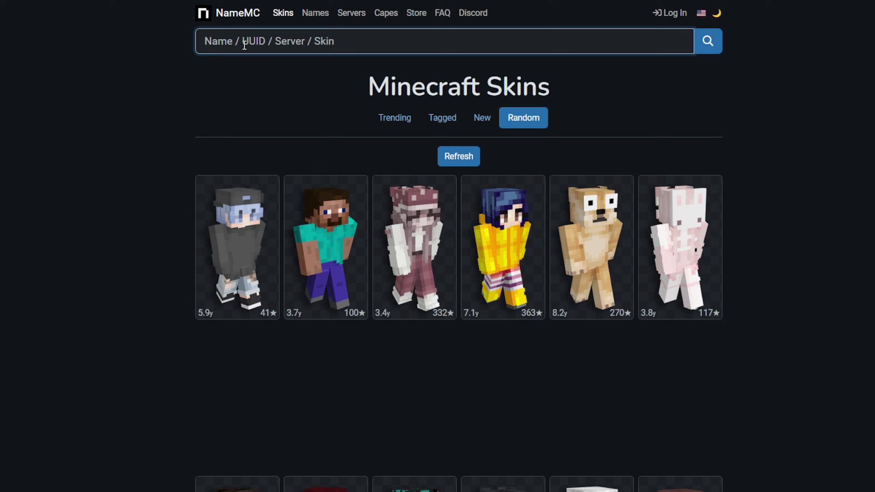
Search for a player's username, download their current skin as a PNG, and return to Skins
{"action": "type", "text": "RIVERRAIN123"}
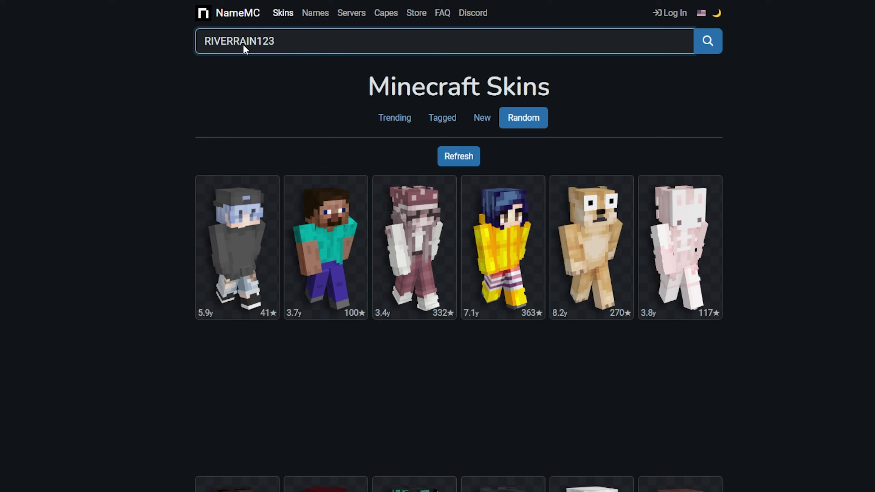
{"action": "key", "text": "Return"}
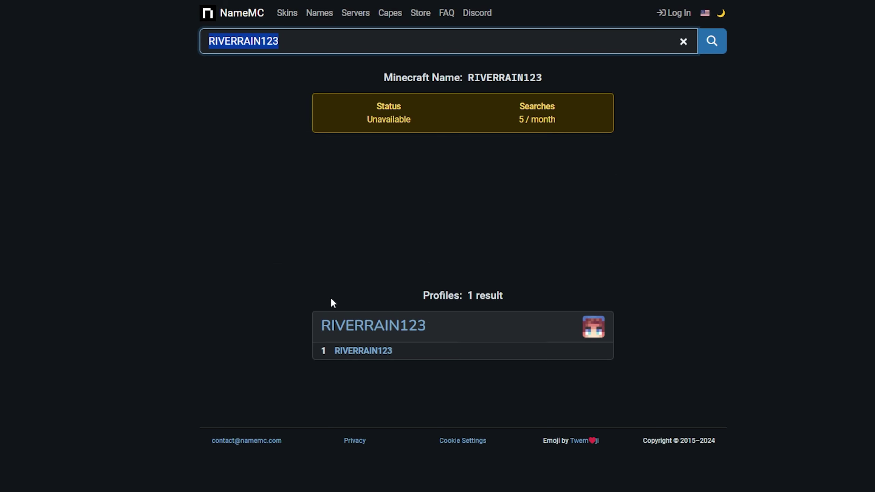
{"action": "left_click", "coordinate": [385, 335]}
{"action": "left_click", "coordinate": [387, 330]}
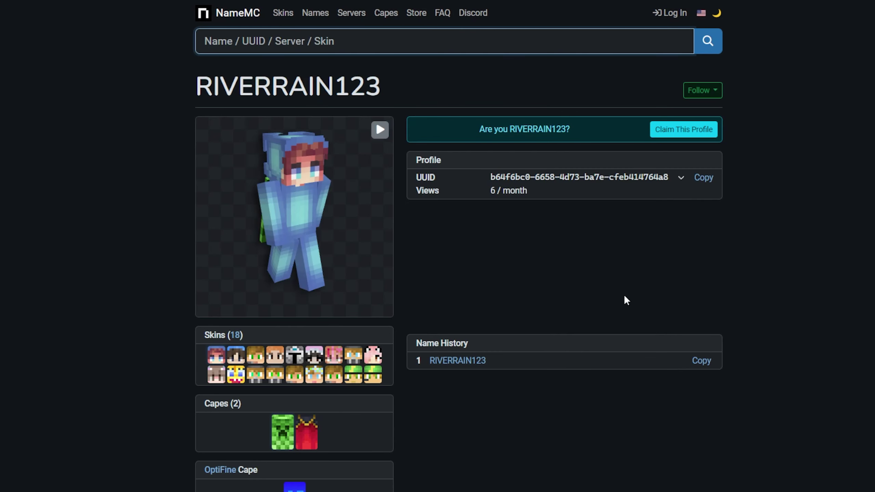
{"action": "left_click", "coordinate": [216, 354]}
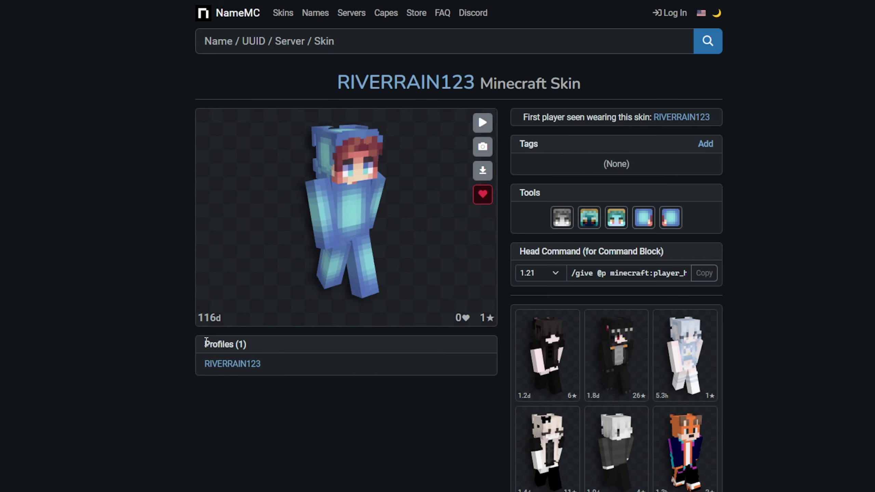
{"action": "left_click", "coordinate": [482, 171]}
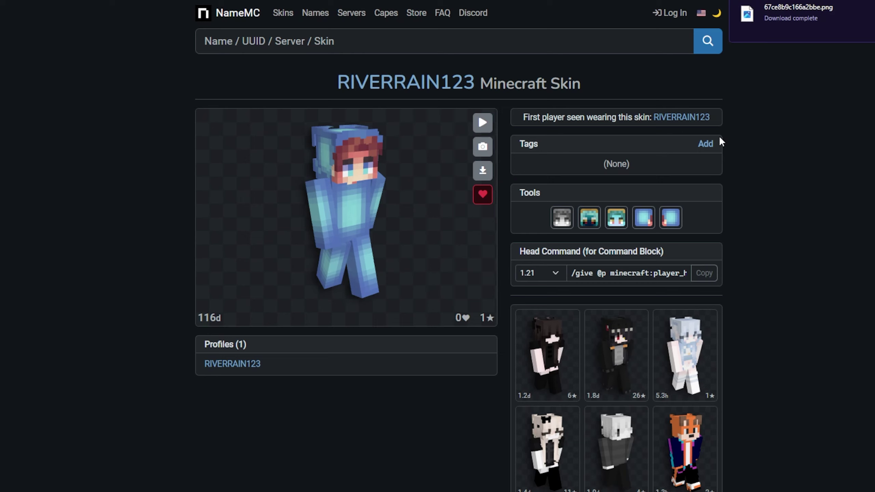
{"action": "left_click", "coordinate": [288, 16]}
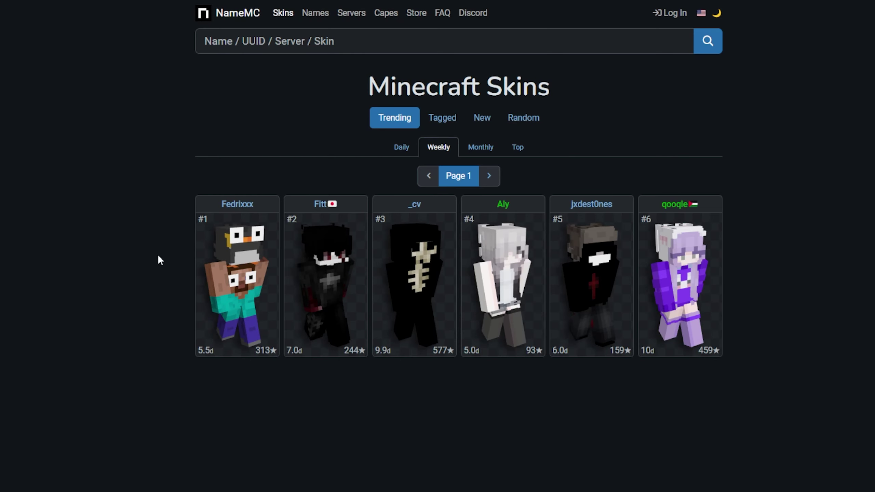
Download the #10 trending purple-haired skin as a PNG and spin its 3-D preview
{"action": "scroll", "coordinate": [158, 260], "scroll_direction": "down", "scroll_amount": 10}
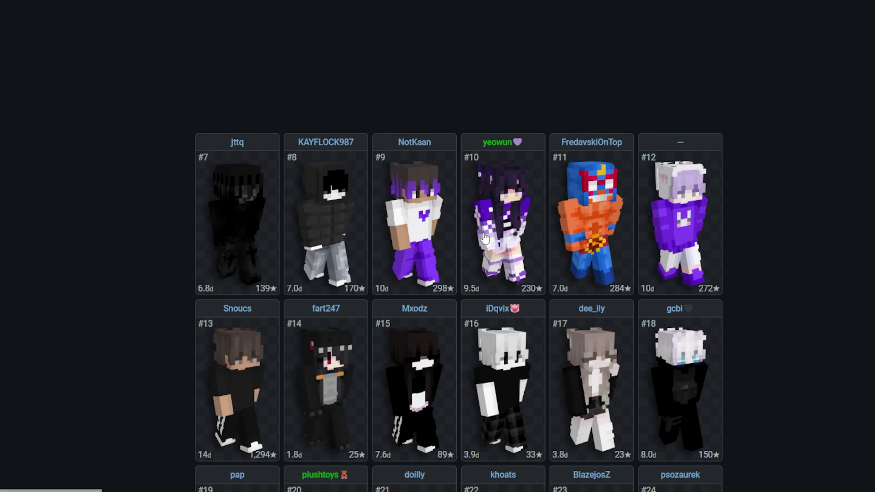
{"action": "left_click", "coordinate": [501, 224]}
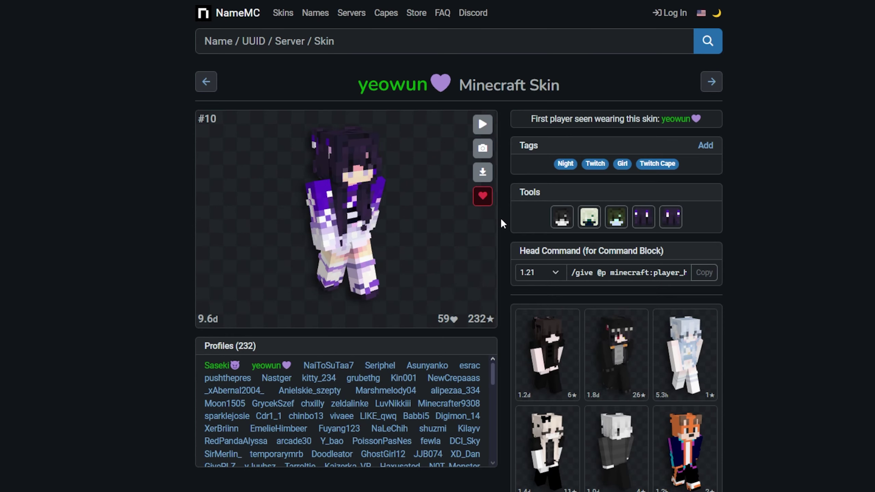
{"action": "left_click", "coordinate": [482, 176]}
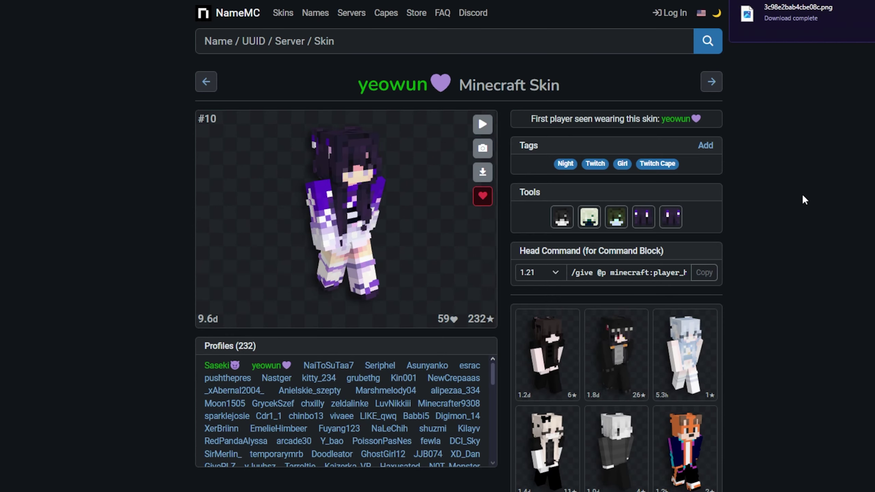
{"action": "left_click_drag", "start_coordinate": [387, 202], "coordinate": [182, 203]}
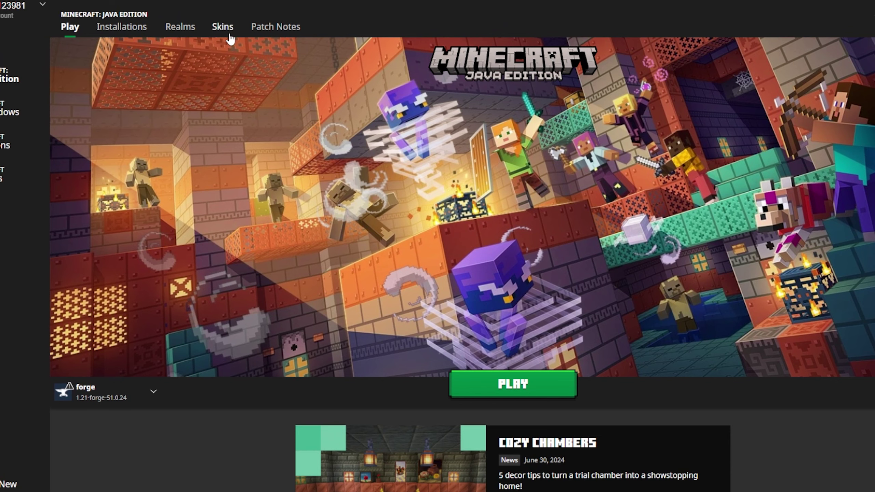
Start a new skin in the launcher's Skins library, comparing Slim and Wide but keeping Wide
{"action": "left_click", "coordinate": [229, 31]}
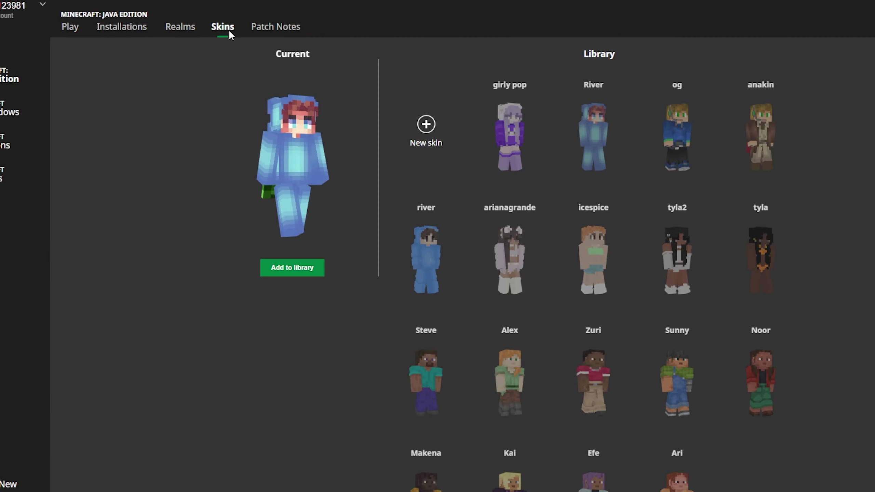
{"action": "left_click", "coordinate": [426, 124]}
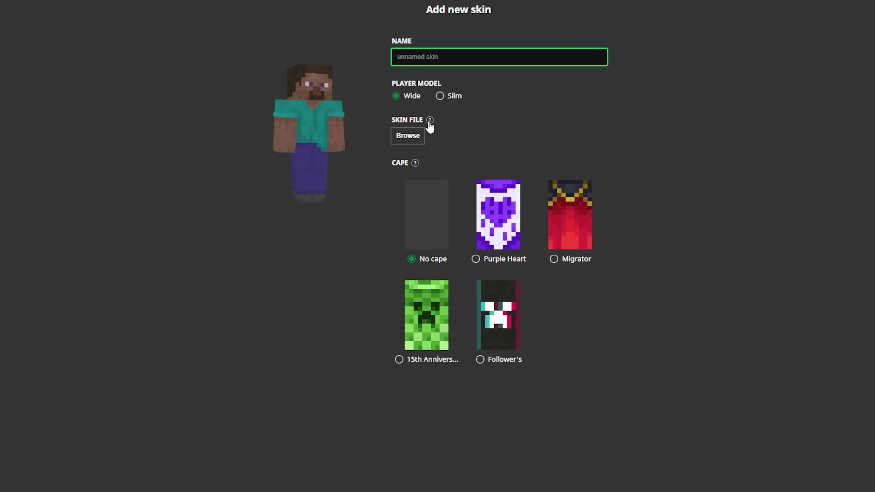
{"action": "left_click", "coordinate": [453, 100]}
{"action": "left_click", "coordinate": [411, 96]}
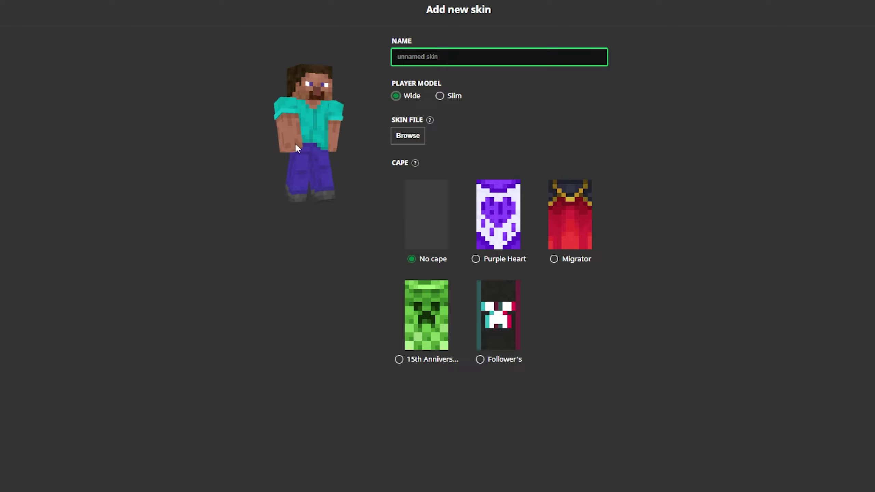
{"action": "left_click", "coordinate": [439, 96]}
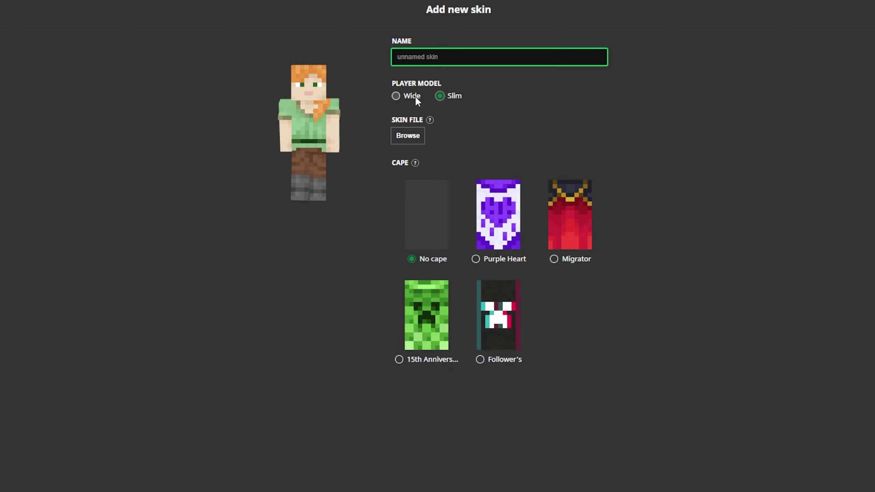
{"action": "left_click", "coordinate": [415, 95]}
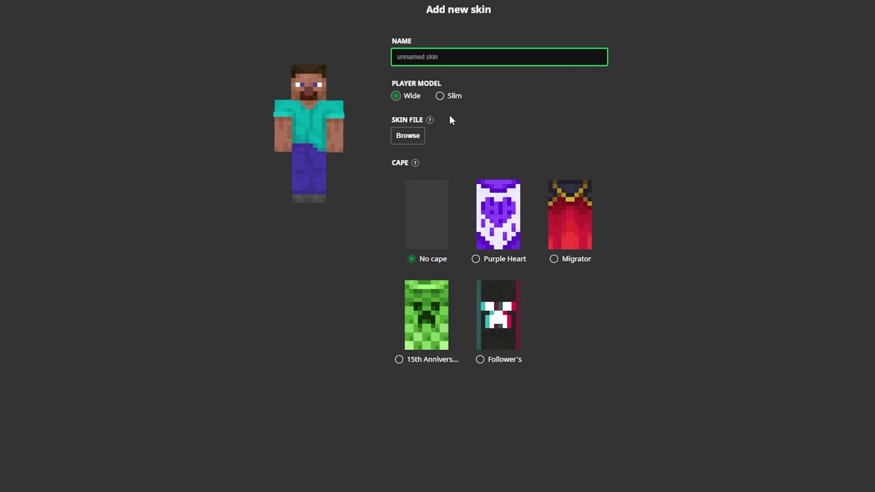
Load the purple skin PNG from the Downloads folder into the new skin form
{"action": "left_click", "coordinate": [402, 138]}
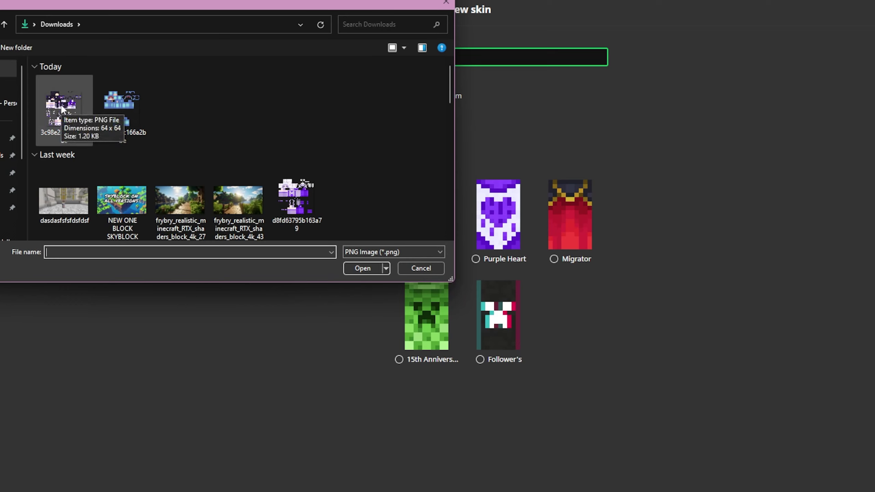
{"action": "left_click", "coordinate": [125, 109]}
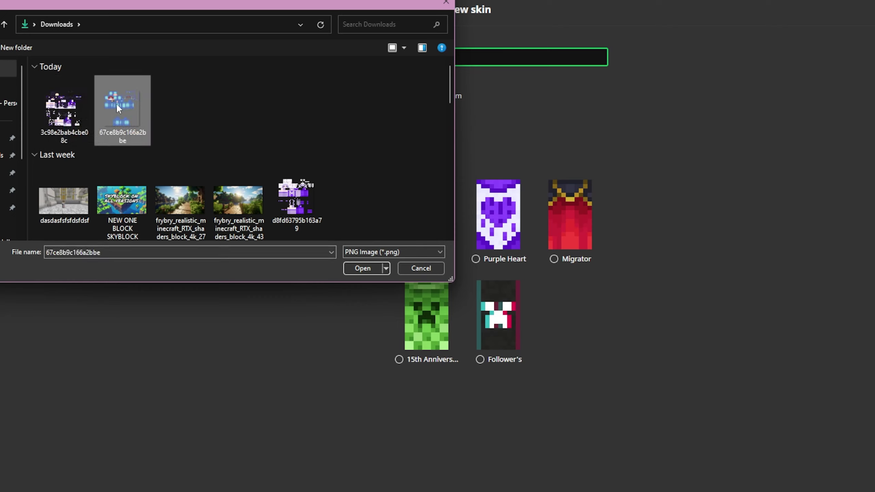
{"action": "double_click", "coordinate": [63, 106]}
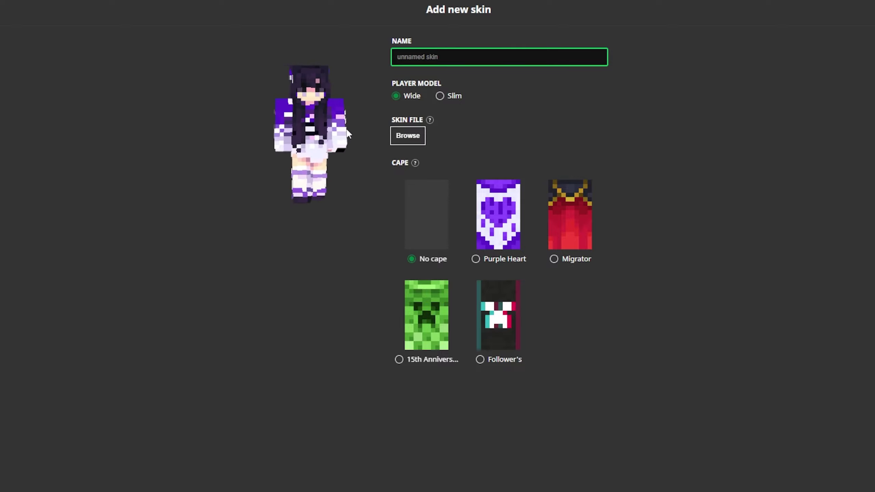
Choose the Slim model, name the skin 'cherry', and Save & Use it
{"action": "left_click", "coordinate": [447, 93]}
{"action": "left_click", "coordinate": [413, 95]}
{"action": "left_click", "coordinate": [447, 96]}
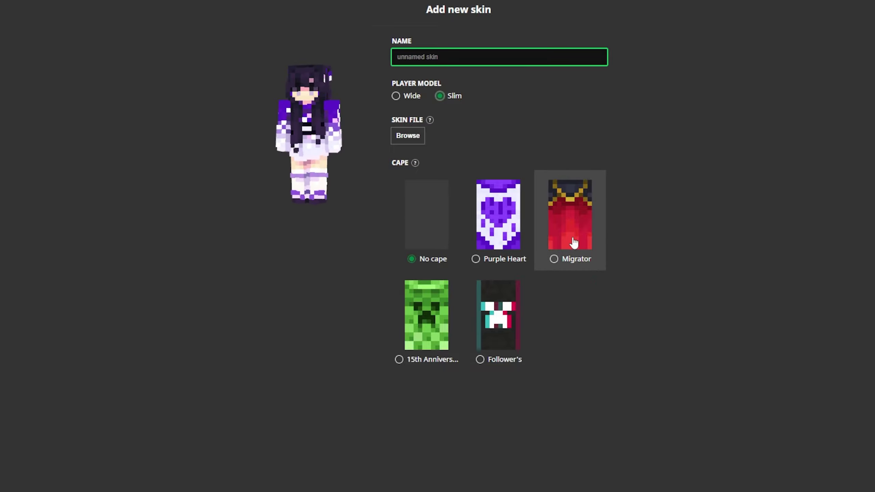
{"action": "left_click", "coordinate": [455, 59]}
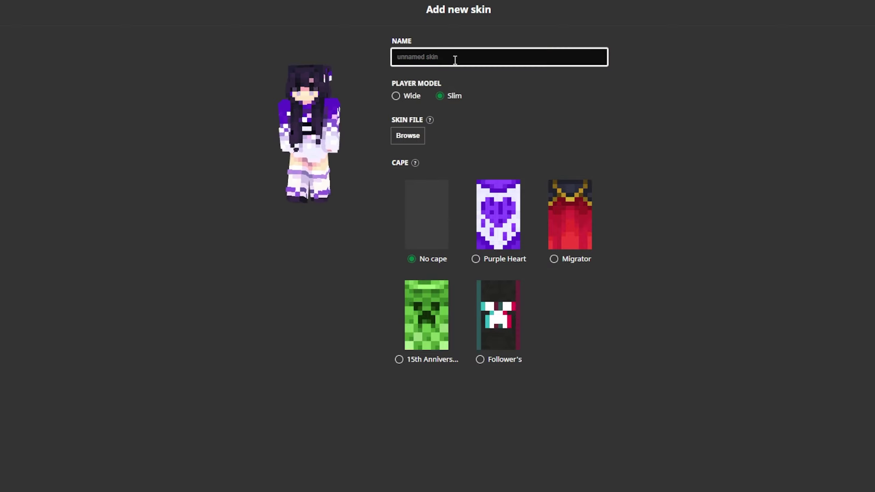
{"action": "type", "text": "cher"}
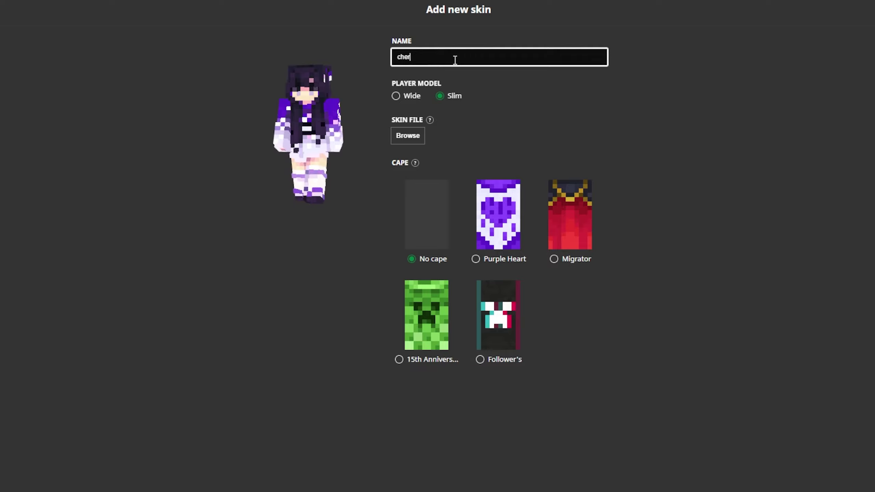
{"action": "type", "text": "ry"}
{"action": "left_click", "coordinate": [657, 168]}
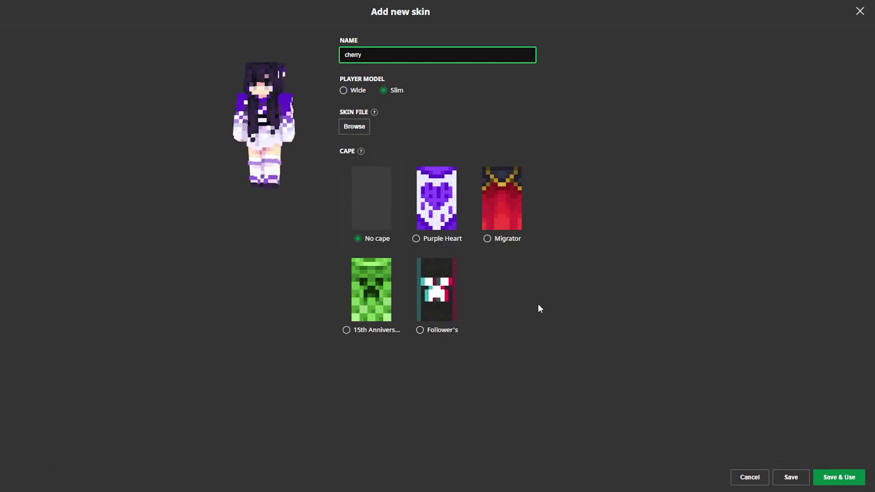
{"action": "left_click", "coordinate": [839, 478]}
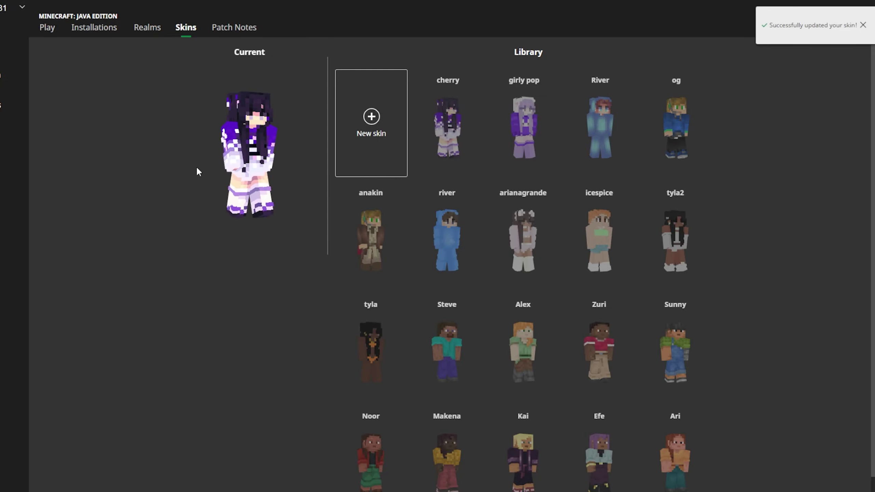
Launch Minecraft Java Edition Latest release 1.21 from the launcher's Play page
{"action": "mouse_move", "coordinate": [478, 157]}
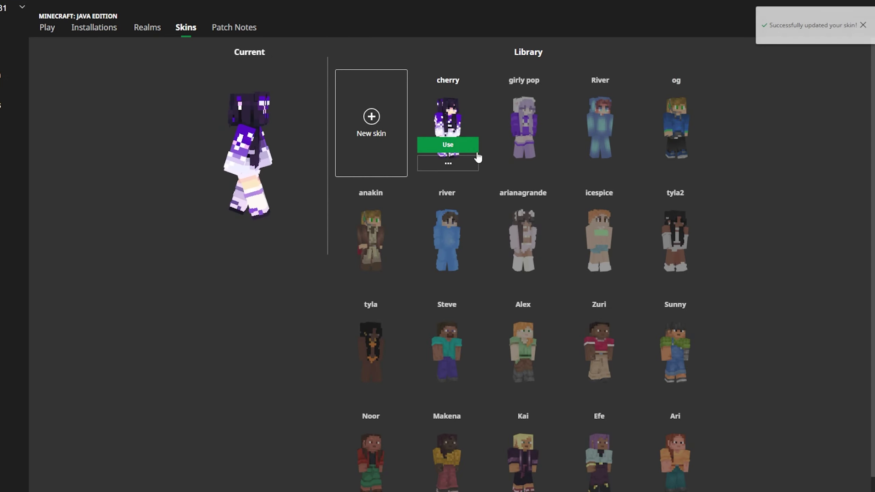
{"action": "left_click", "coordinate": [47, 28]}
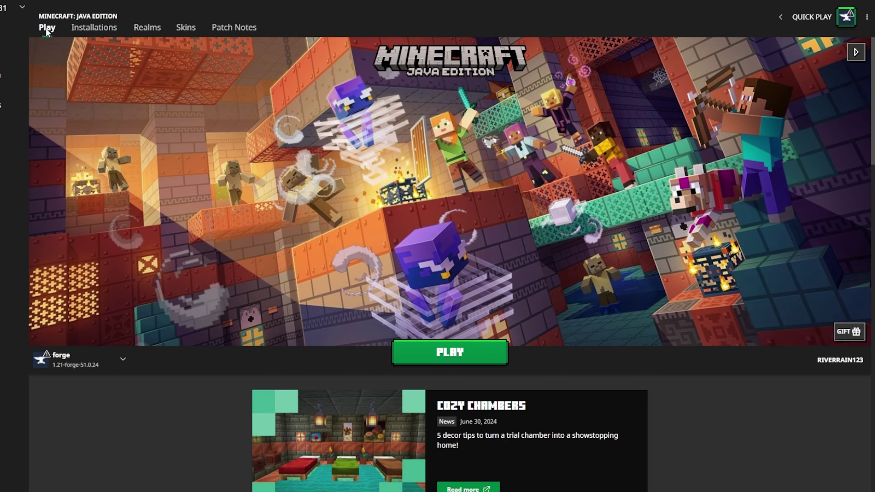
{"action": "left_click", "coordinate": [476, 352]}
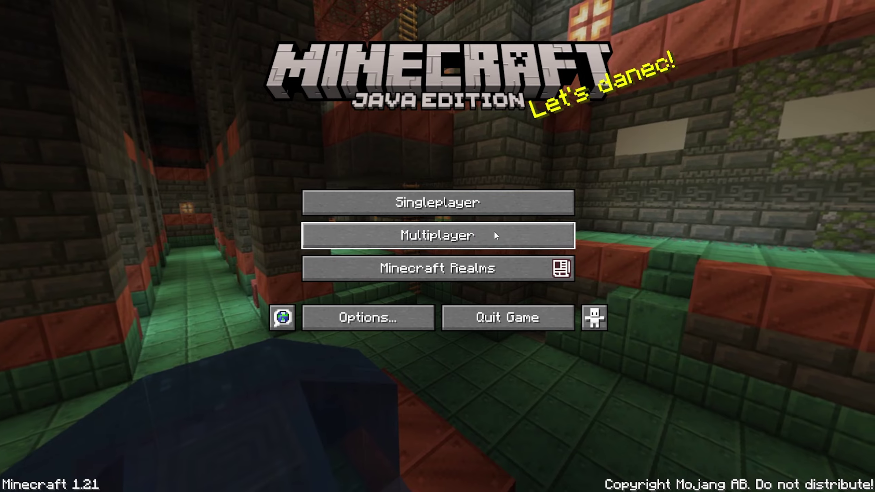
Join rivernetwork.net from the Multiplayer list, leaving its server details unchanged
{"action": "left_click", "coordinate": [462, 238]}
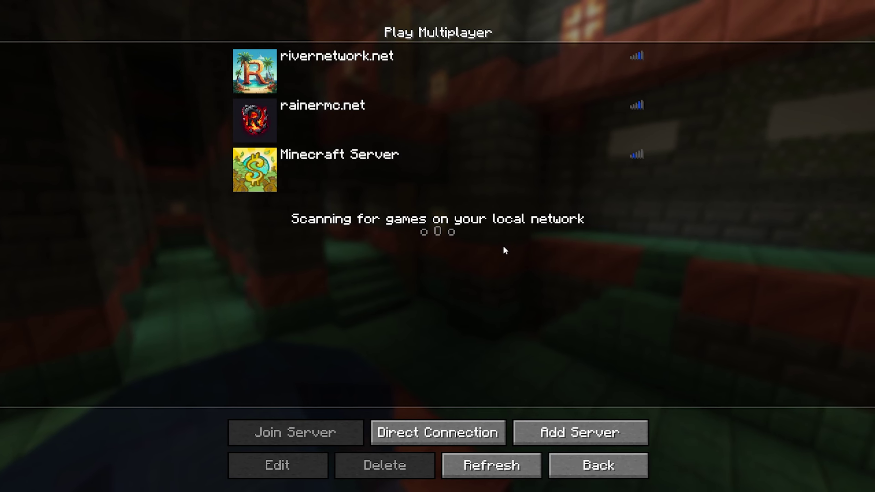
{"action": "left_click", "coordinate": [463, 88]}
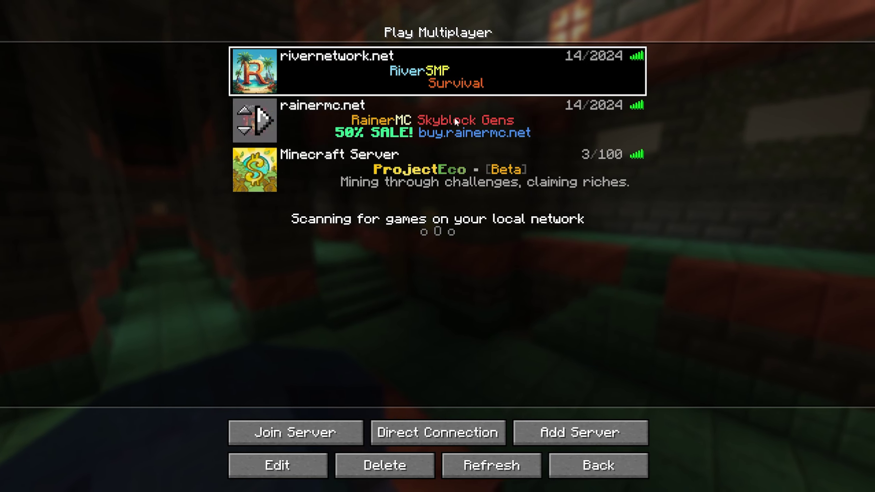
{"action": "left_click", "coordinate": [306, 463]}
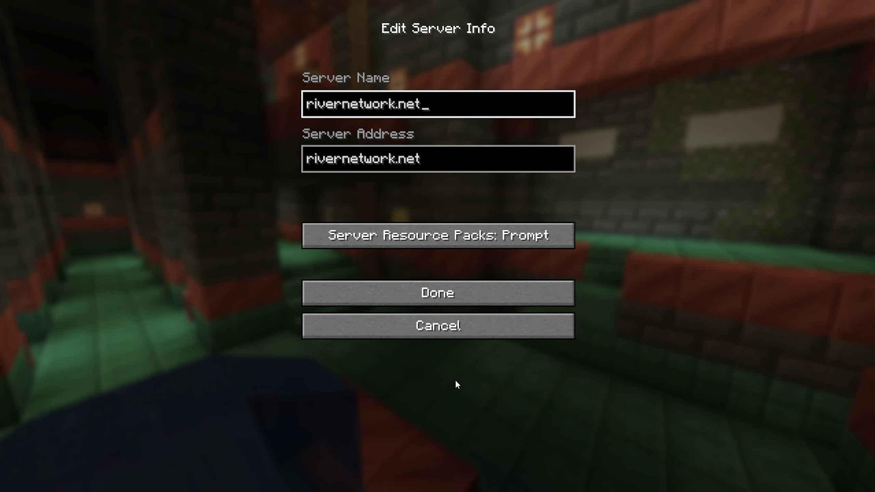
{"action": "left_click", "coordinate": [331, 332]}
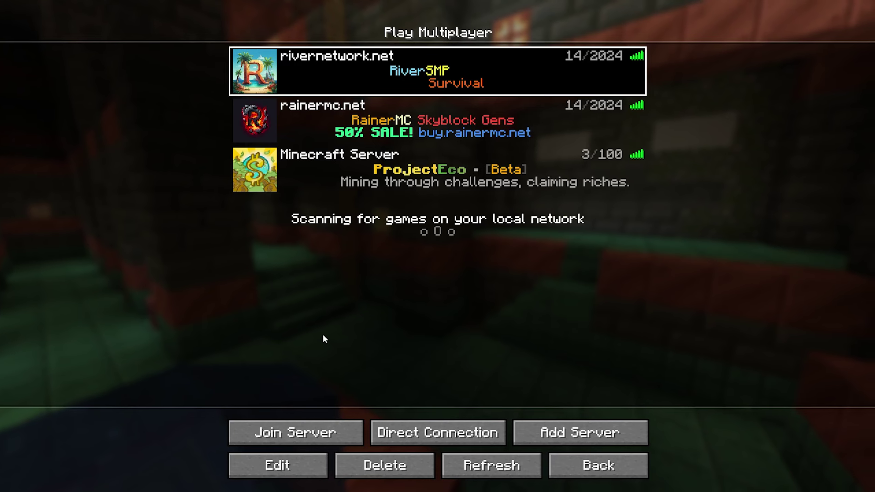
{"action": "left_click", "coordinate": [296, 433]}
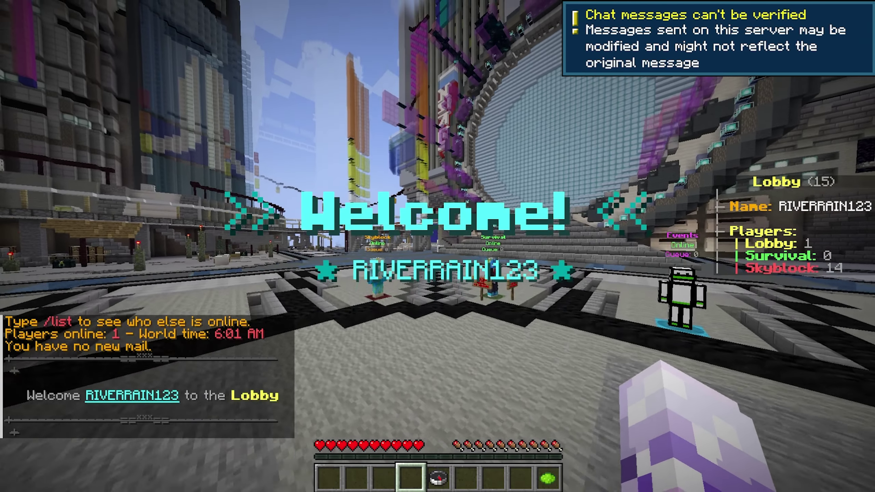
Hold the compass, view the purple skin in third person, and open the Server Selector
{"action": "key", "text": "5"}
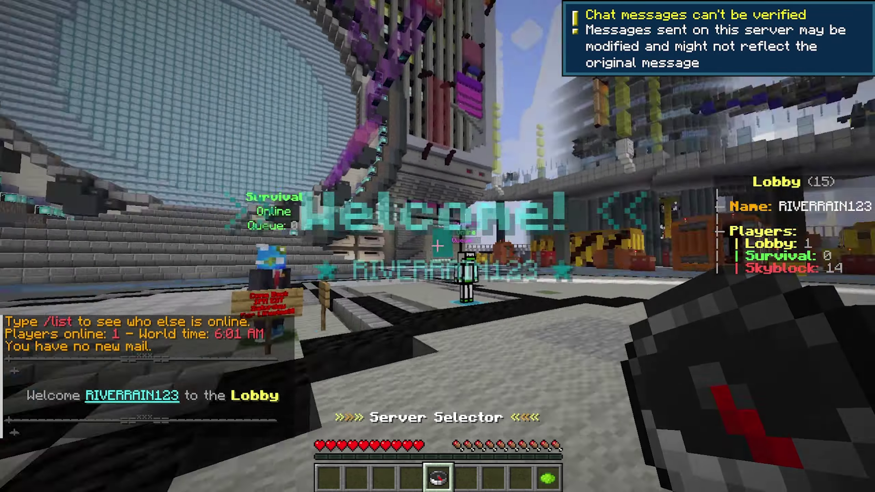
{"action": "key", "text": "F5"}
{"action": "key", "text": "F5"}
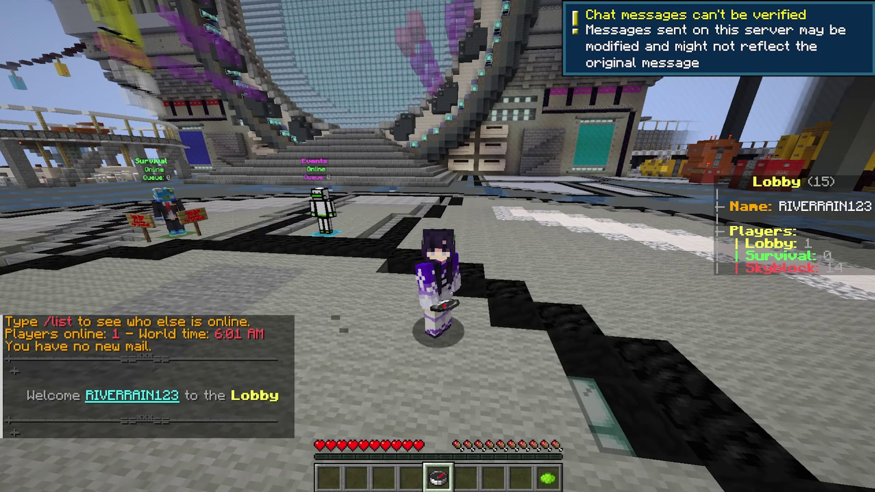
{"action": "right_click", "coordinate": [438, 246]}
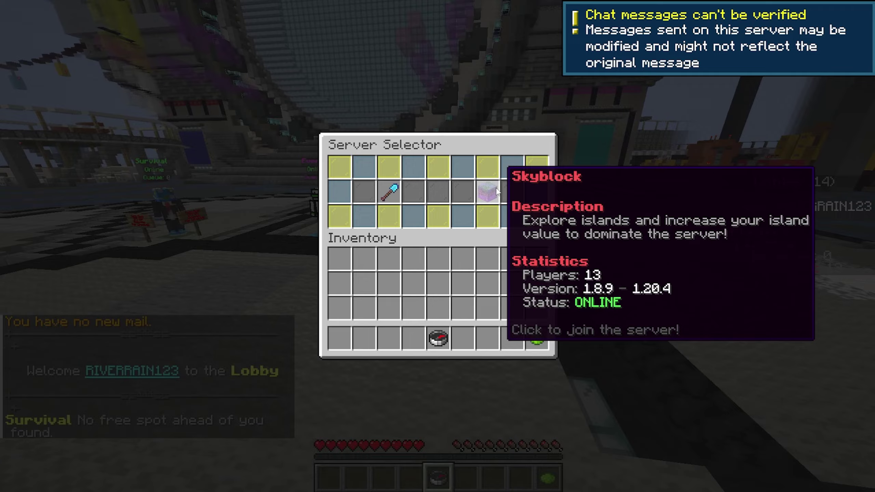